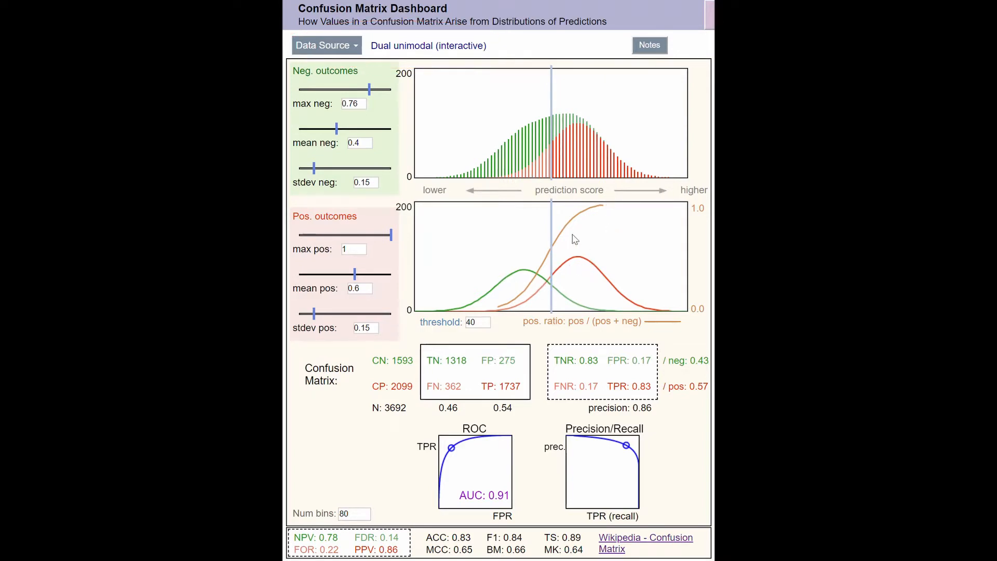
# Adjust the negative outcomes' distribution to a max of 0.39, a mean of 0.11 and a standard deviation of 0.09.
pyautogui.moveTo(369, 89)
pyautogui.mouseDown()
pyautogui.moveTo(315, 89)
pyautogui.moveTo(376, 89)
pyautogui.mouseUp()
pyautogui.moveTo(337, 129)
pyautogui.mouseDown()
pyautogui.moveTo(377, 136)
pyautogui.moveTo(333, 136)
pyautogui.mouseUp()
pyautogui.moveTo(315, 172)
pyautogui.mouseDown()
pyautogui.moveTo(337, 167)
pyautogui.moveTo(315, 162)
pyautogui.mouseUp()
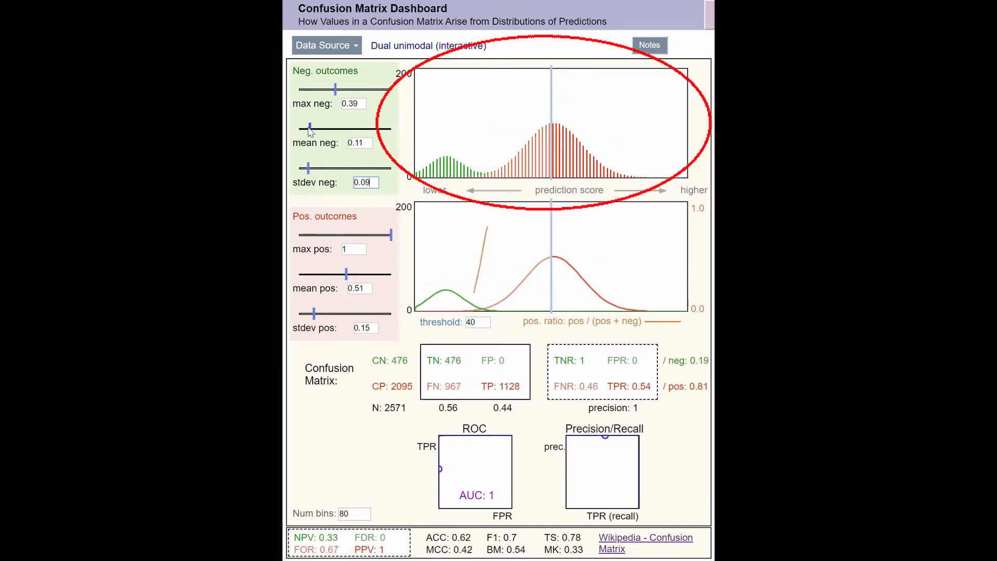
# Lower the negative outcomes' mean and raise the positive outcomes' mean well above 0.16.
pyautogui.moveTo(347, 147); pyautogui.dragTo(309, 153)
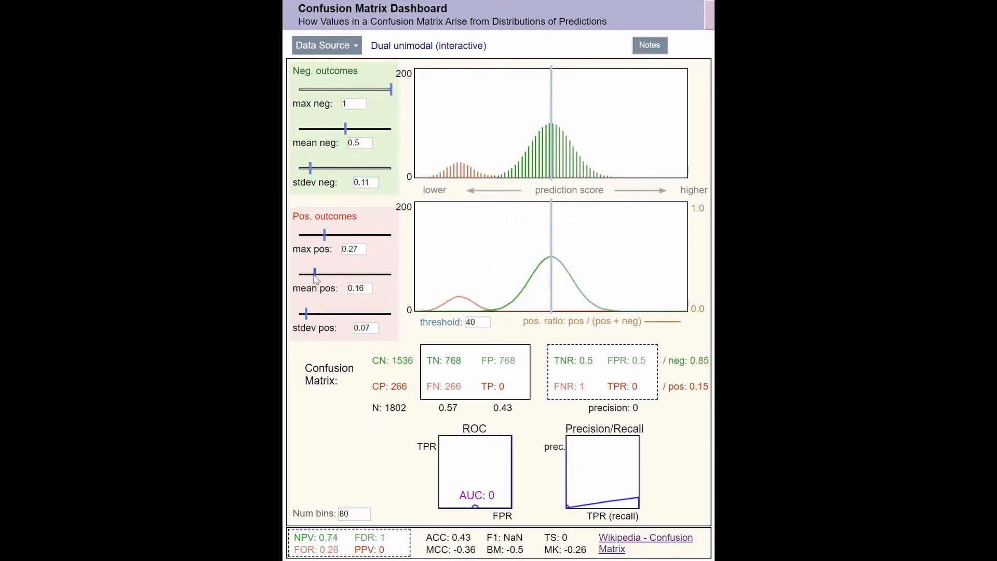
pyautogui.moveTo(315, 279); pyautogui.dragTo(373, 276)
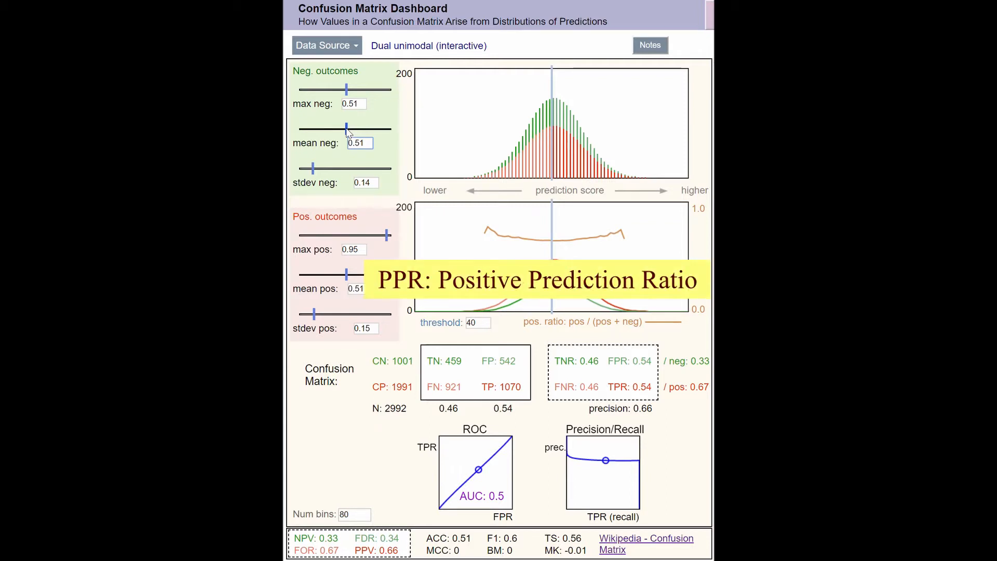
# Set the negative outcomes' mean to 0.3, and raise it gradually in small increments.
pyautogui.press('BackSpace')
pyautogui.press('BackSpace')
pyautogui.write('3')
pyautogui.press('Up')
pyautogui.press('Up')
pyautogui.press('Up')
pyautogui.press('Up')
pyautogui.press('Up')
pyautogui.press('Up')
pyautogui.press('Up')
pyautogui.press('Up')
pyautogui.press('Up')
pyautogui.press('Up')
pyautogui.press('Up')
pyautogui.press('Up')
pyautogui.press('Up')
pyautogui.press('Up')
pyautogui.press('Up')
pyautogui.press('Up')
pyautogui.press('Up')
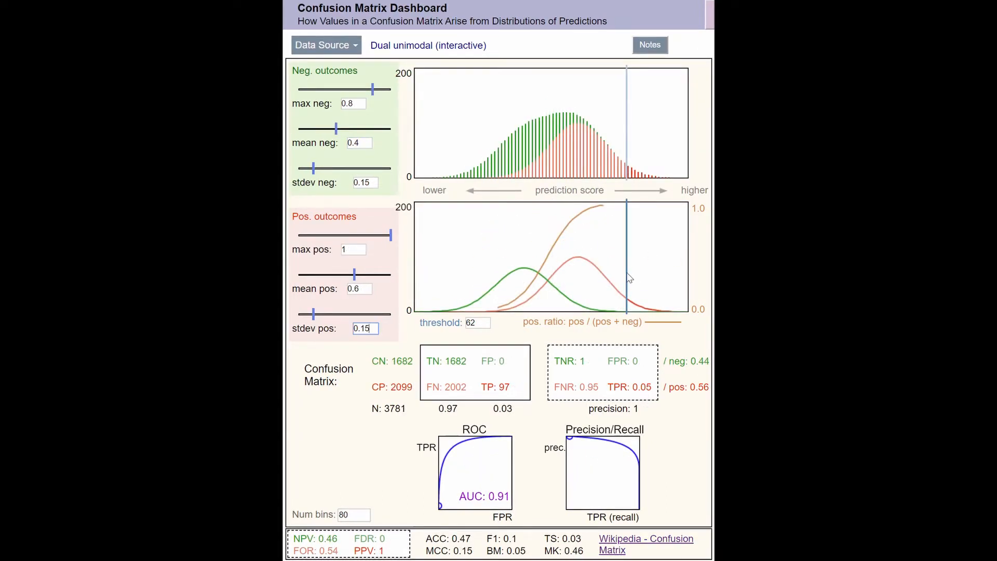
# Lower the threshold to 39 and shift the negative outcomes' mean to 0.6 to match the positive mean.
pyautogui.moveTo(629, 277); pyautogui.dragTo(549, 319)
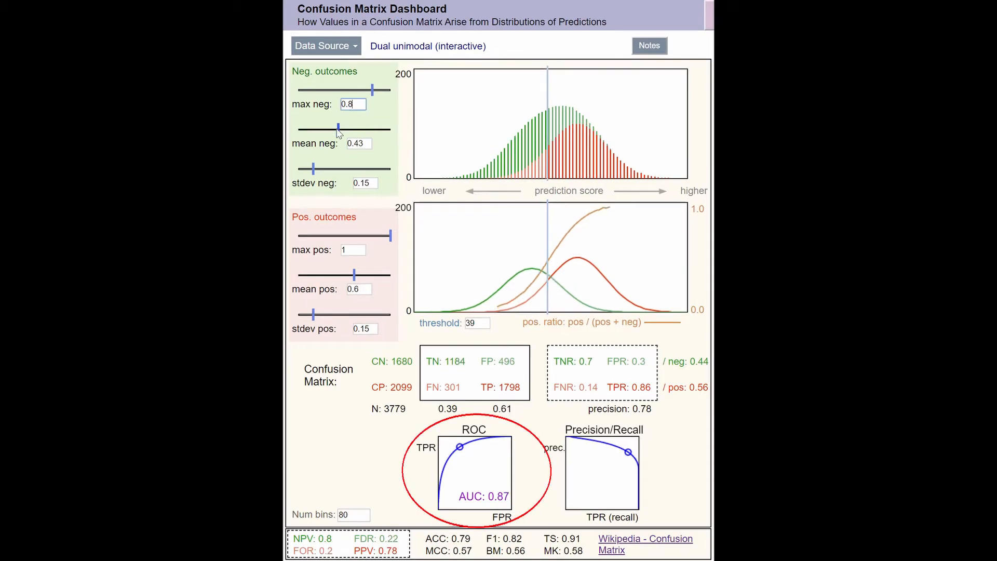
pyautogui.moveTo(336, 131); pyautogui.dragTo(353, 174)
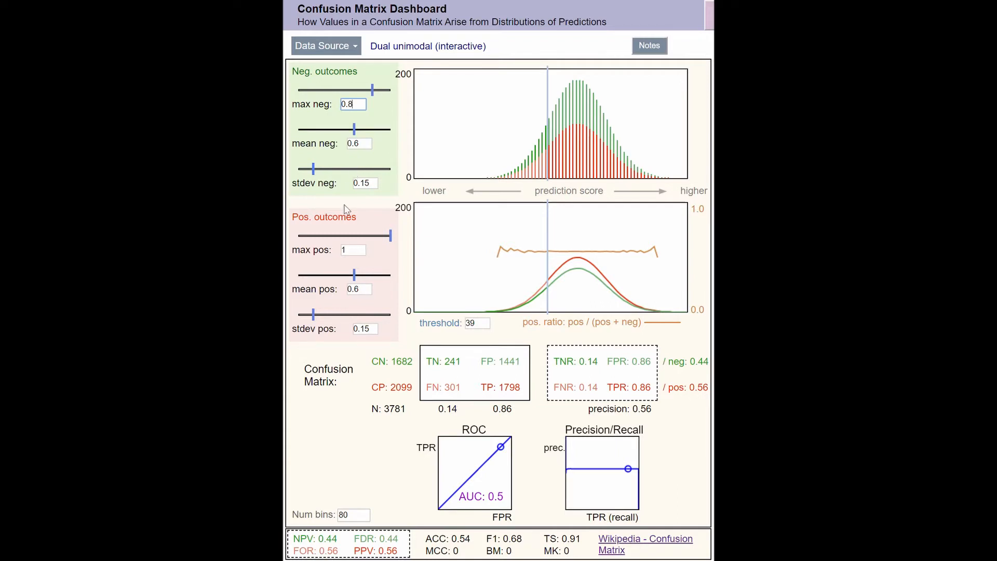
# Raise the negative outcomes' max to 0.84 and hold the positive outcomes' max at 1.
pyautogui.moveTo(373, 90)
pyautogui.mouseDown()
pyautogui.moveTo(319, 106)
pyautogui.moveTo(393, 102)
pyautogui.moveTo(323, 106)
pyautogui.moveTo(378, 112)
pyautogui.mouseUp()
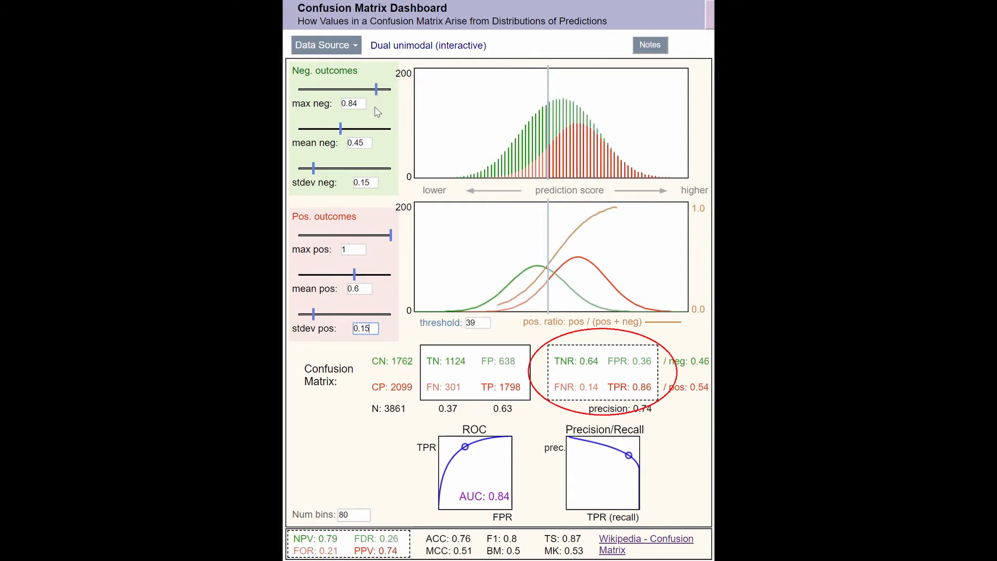
pyautogui.moveTo(391, 232)
pyautogui.mouseDown()
pyautogui.moveTo(345, 229)
pyautogui.moveTo(390, 231)
pyautogui.moveTo(316, 241)
pyautogui.moveTo(395, 232)
pyautogui.mouseUp()
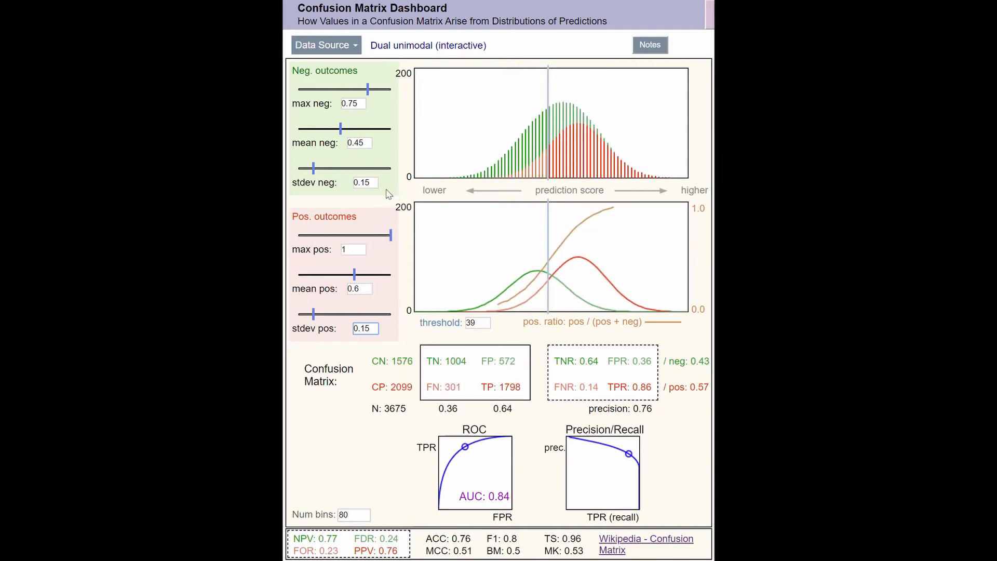
# Separate the distributions with a negative mean of 0.25 and a positive mean of 0.85, placing the threshold between them at 44.
pyautogui.moveTo(340, 131); pyautogui.dragTo(322, 129)
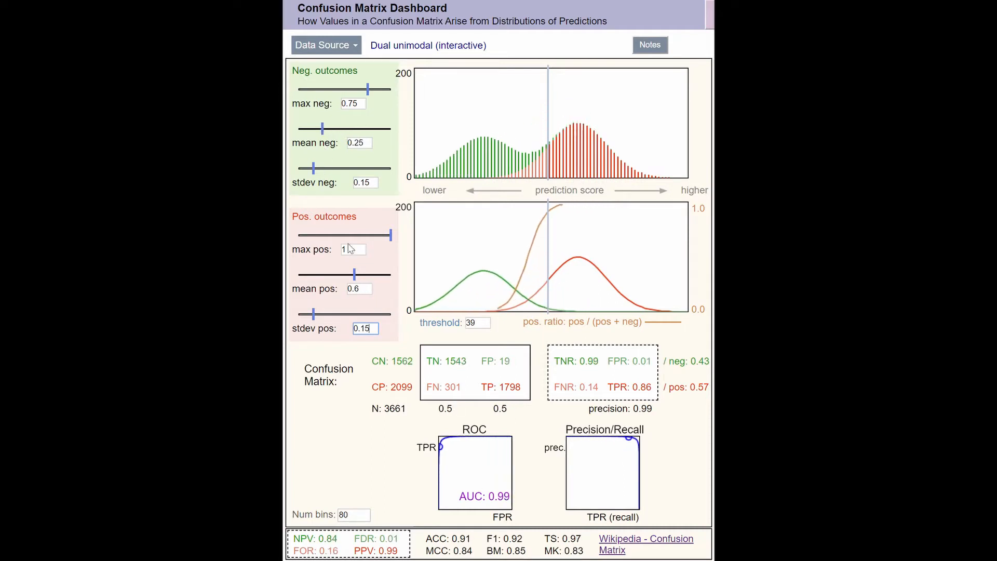
pyautogui.moveTo(356, 276); pyautogui.dragTo(378, 287)
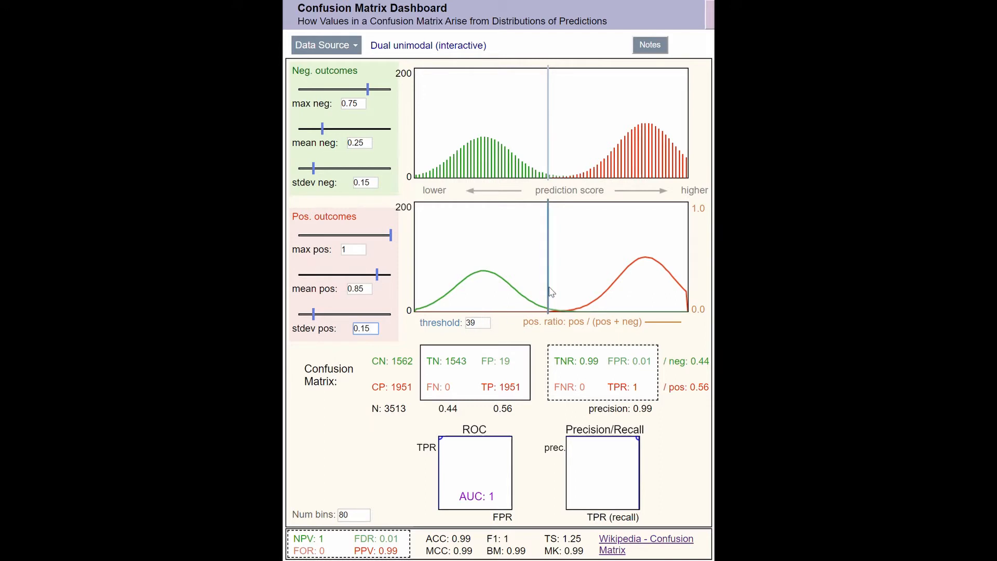
pyautogui.moveTo(549, 293); pyautogui.dragTo(566, 299)
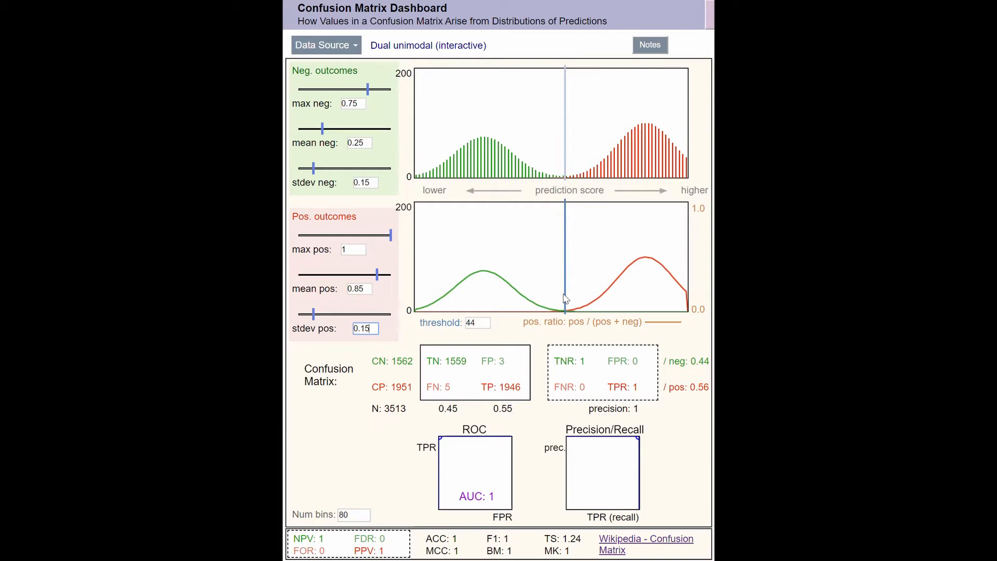
# Overlap the distributions with a negative mean of 0.43 and a lower positive mean, and sweep the threshold towards the highest scores.
pyautogui.moveTo(323, 128); pyautogui.dragTo(339, 129)
pyautogui.moveTo(377, 274); pyautogui.dragTo(361, 274)
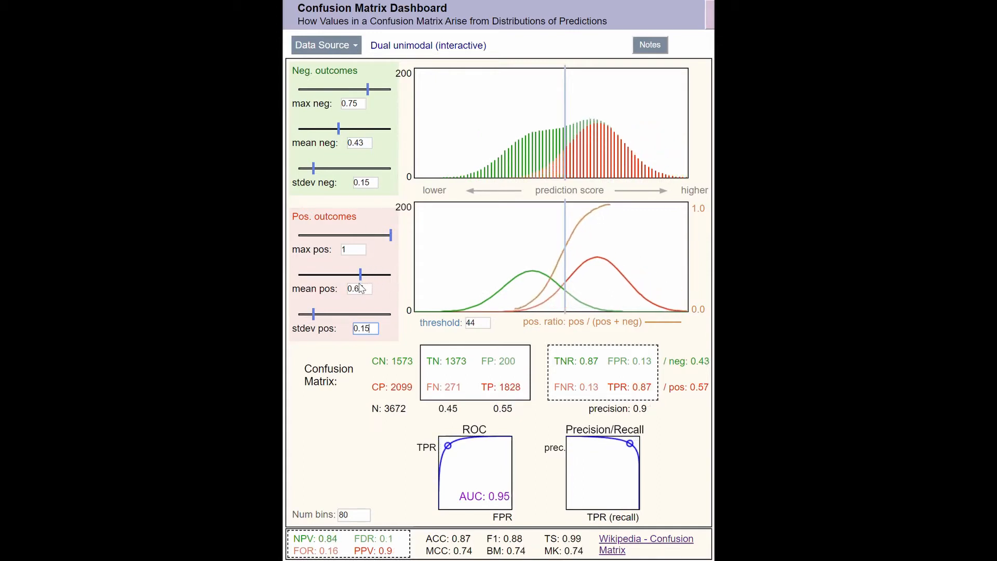
pyautogui.moveTo(567, 264); pyautogui.dragTo(673, 303)
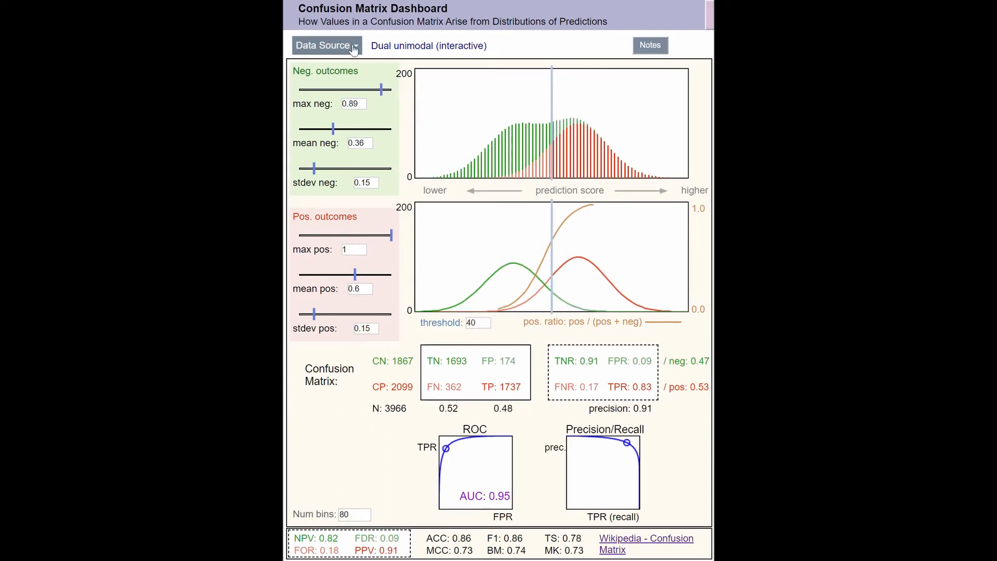
# Switch the data source to Approximately Linear (interactive) and lower its p0 parameter to 0.15, keeping n0 at 1 and p at 0.5.
pyautogui.click(354, 49)
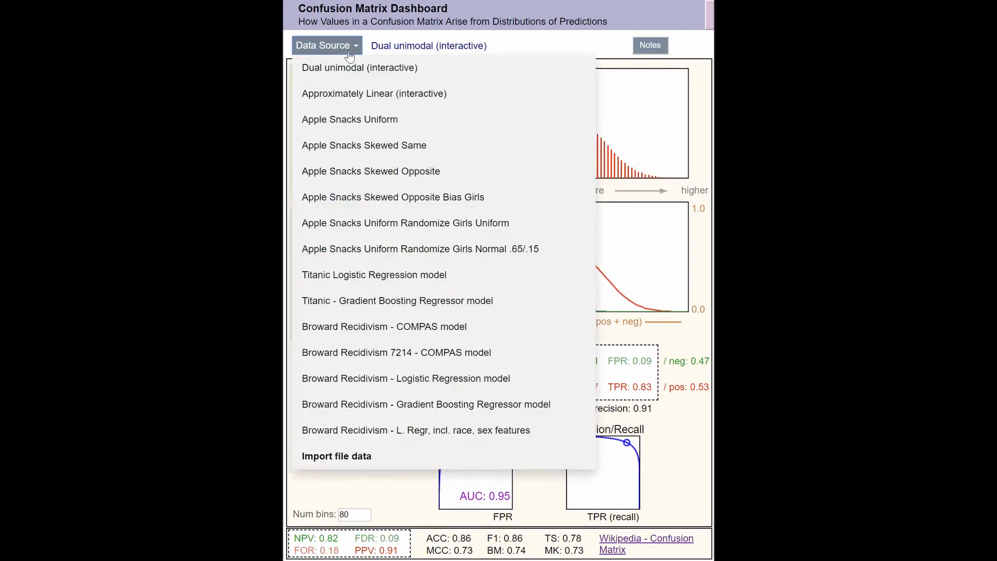
pyautogui.click(338, 93)
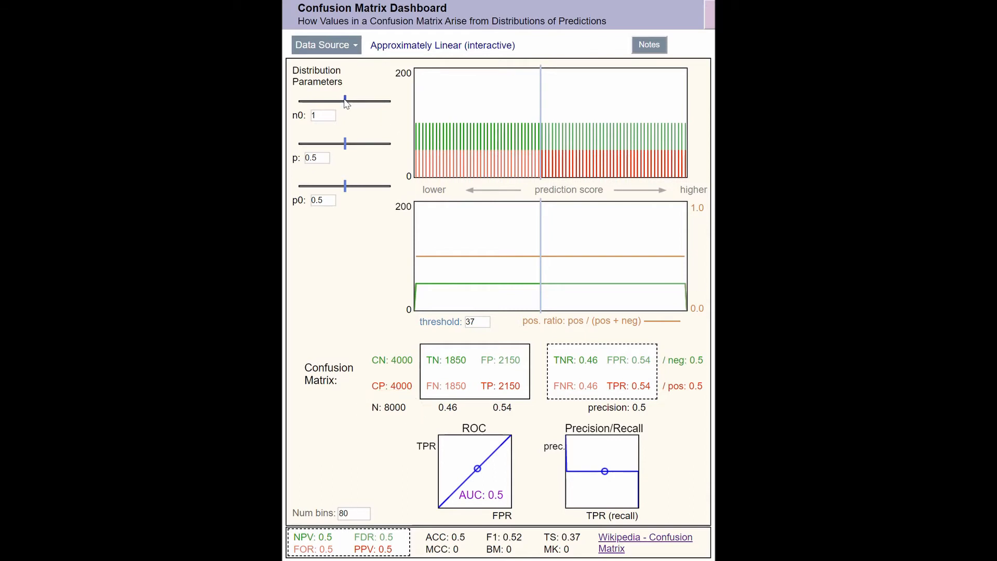
pyautogui.moveTo(347, 103)
pyautogui.mouseDown()
pyautogui.moveTo(318, 103)
pyautogui.moveTo(374, 103)
pyautogui.moveTo(311, 104)
pyautogui.moveTo(345, 109)
pyautogui.mouseUp()
pyautogui.moveTo(346, 144)
pyautogui.mouseDown()
pyautogui.moveTo(383, 147)
pyautogui.moveTo(314, 146)
pyautogui.moveTo(375, 144)
pyautogui.moveTo(336, 145)
pyautogui.moveTo(344, 144)
pyautogui.mouseUp()
pyautogui.moveTo(347, 194); pyautogui.dragTo(314, 187)
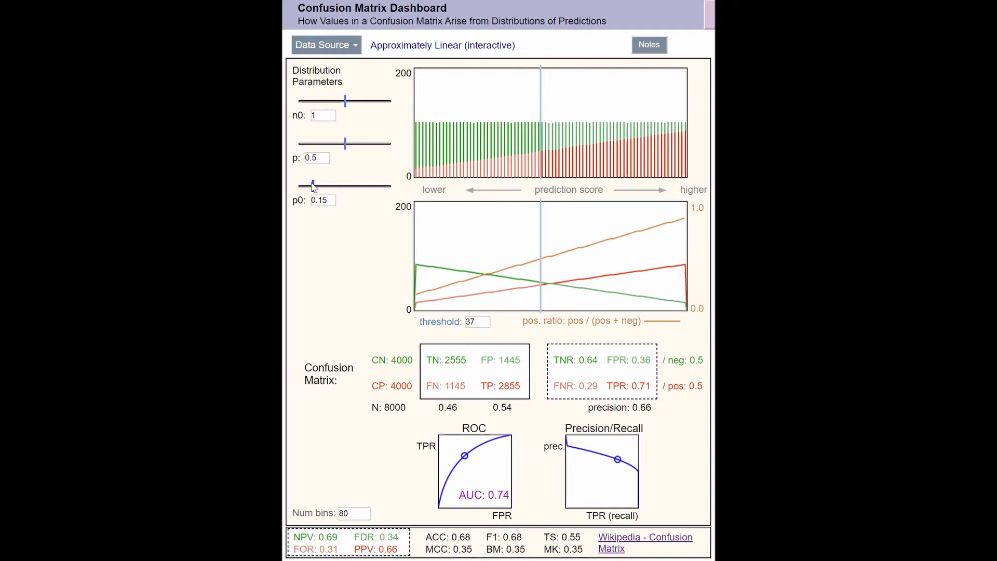
# Return p0 to 0.5 to flatten the distributions, and lower it to 0.05 for a steeper slope.
pyautogui.moveTo(313, 186); pyautogui.dragTo(346, 192)
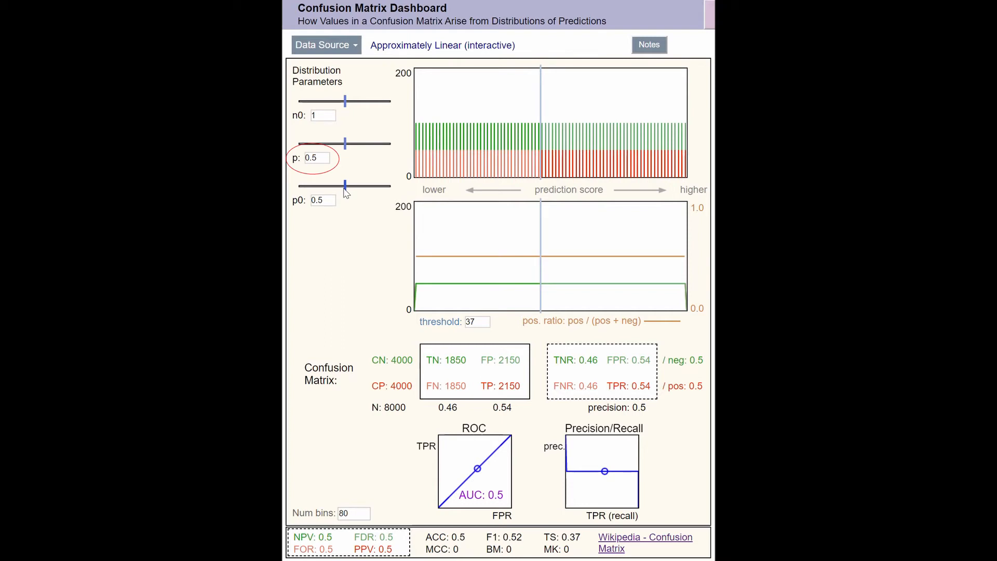
pyautogui.moveTo(346, 192); pyautogui.dragTo(306, 201)
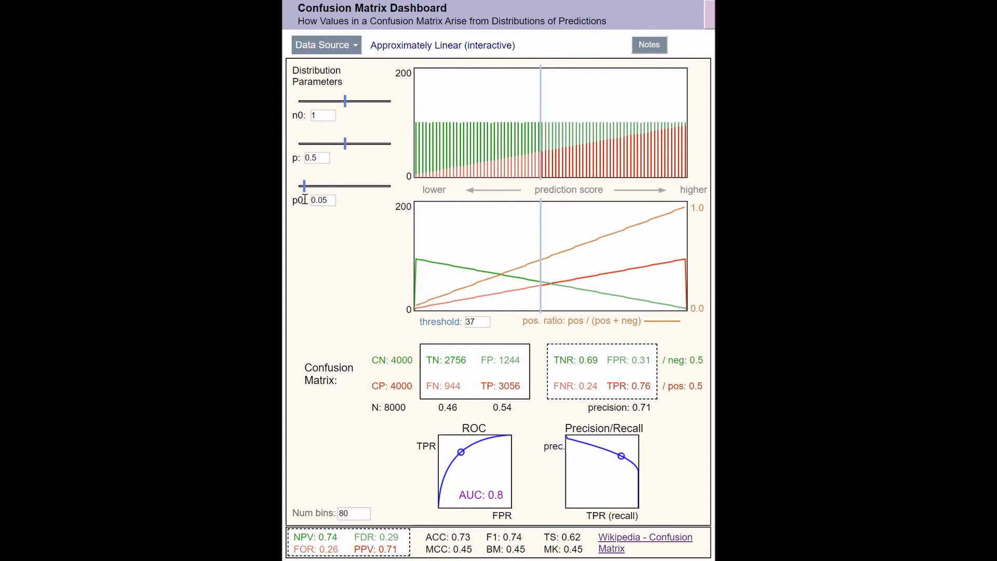
pyautogui.moveTo(304, 199)
pyautogui.mouseDown()
pyautogui.moveTo(378, 192)
pyautogui.moveTo(305, 191)
pyautogui.mouseUp()
# Sweep the threshold towards lower scores and bring it back to 39, where the two outcome curves cross.
pyautogui.moveTo(541, 238)
pyautogui.mouseDown()
pyautogui.moveTo(457, 258)
pyautogui.moveTo(491, 262)
pyautogui.mouseUp()
pyautogui.moveTo(518, 257); pyautogui.dragTo(551, 269)
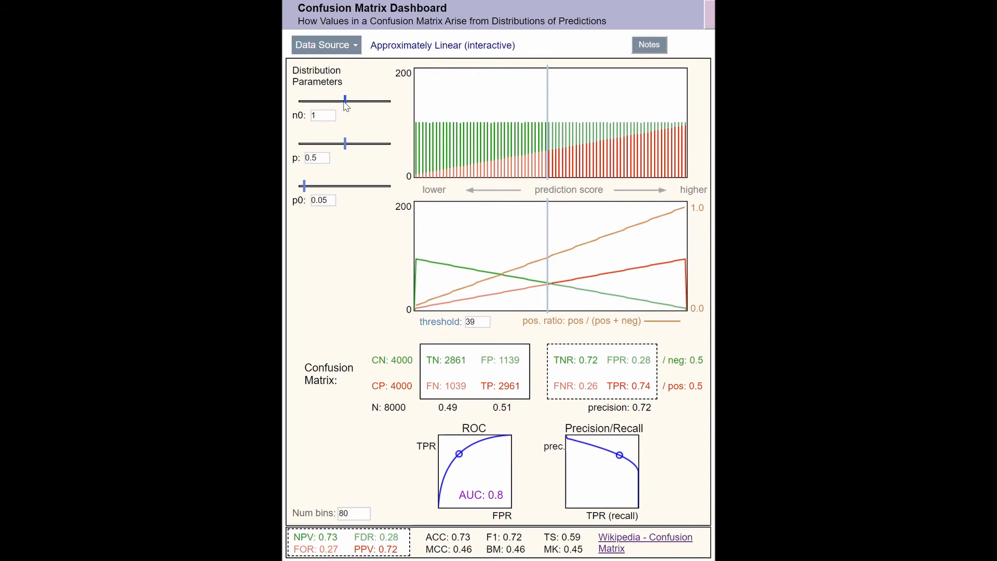
# Raise n0 to 1.76 and sweep the threshold across the whole score range, down to 0 and up to 80.
pyautogui.moveTo(347, 105); pyautogui.dragTo(381, 129)
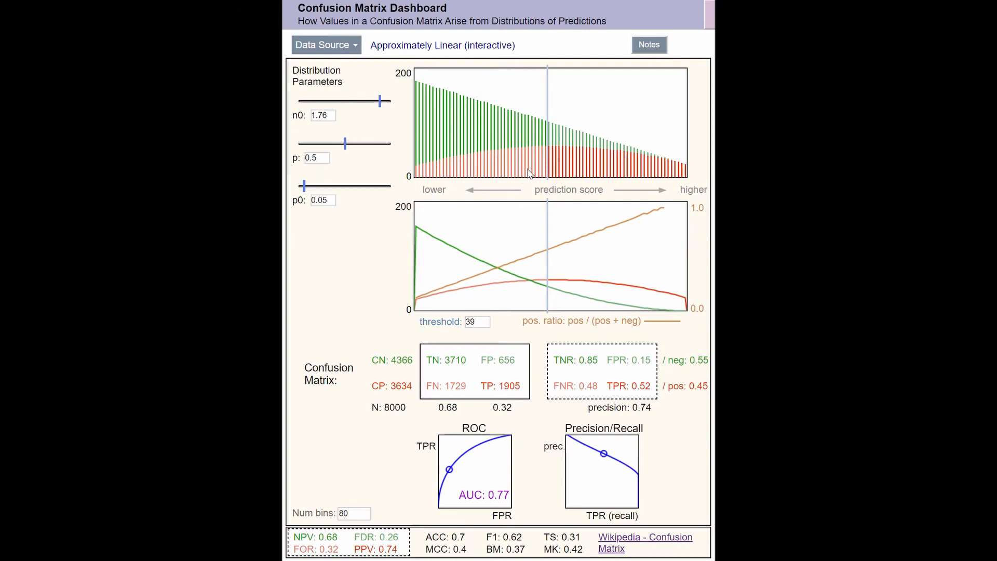
pyautogui.moveTo(548, 166); pyautogui.dragTo(408, 175)
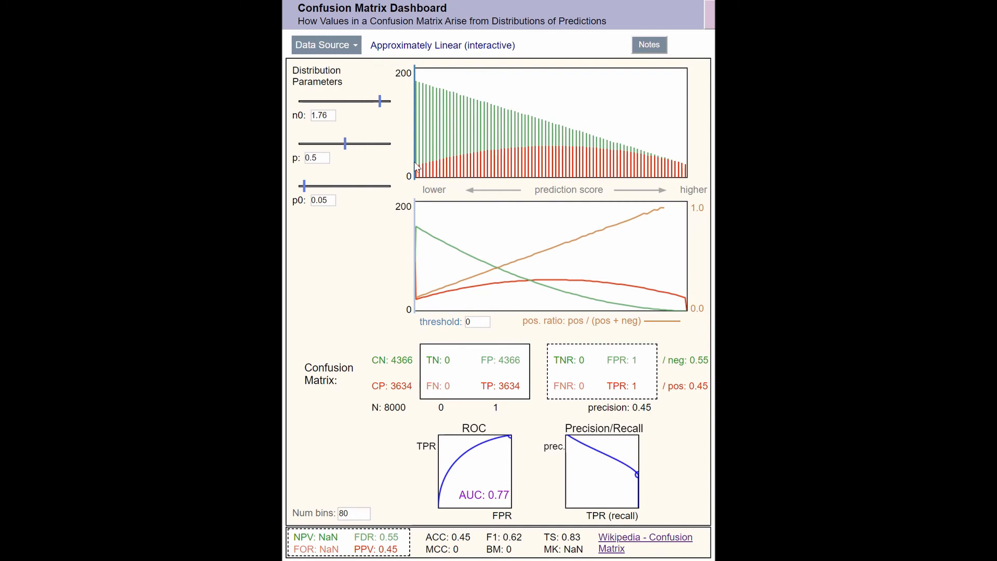
pyautogui.moveTo(415, 165); pyautogui.dragTo(688, 181)
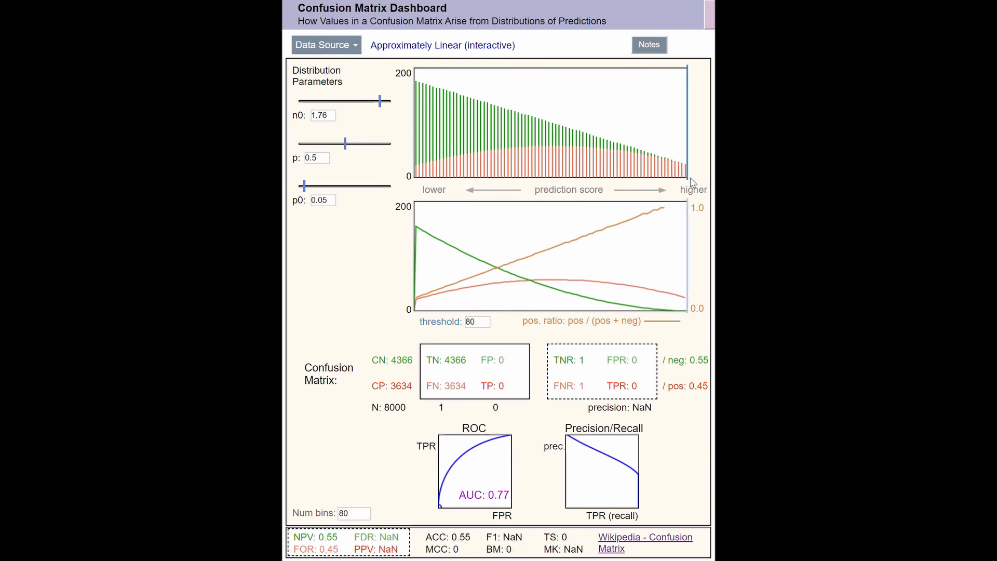